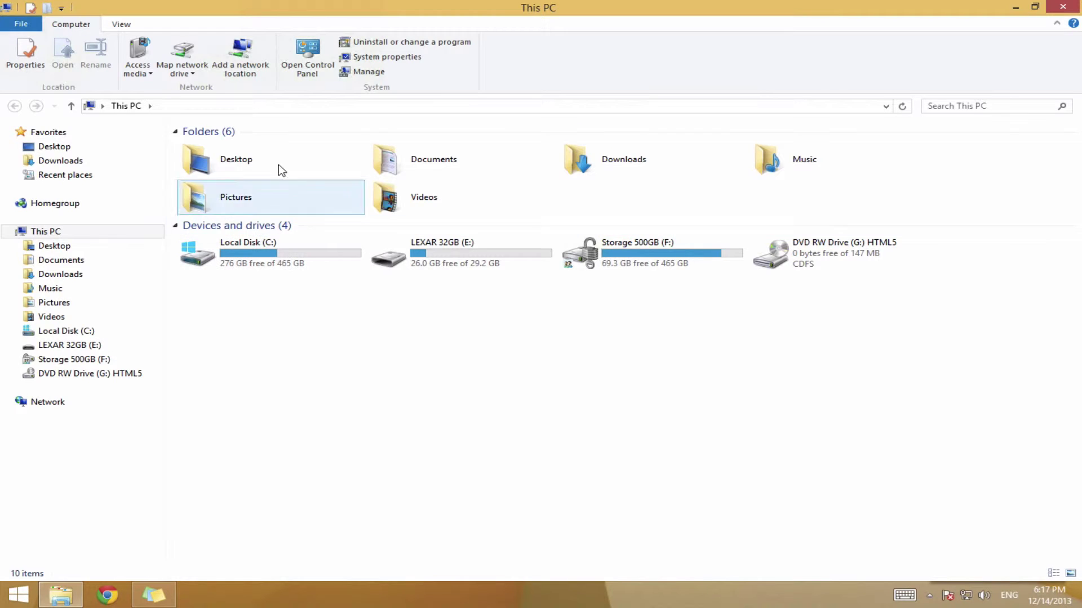
Enter 'Con' in the This PC address bar and highlight the Control Panel suggestion
{"action": "left_click", "coordinate": [262, 109]}
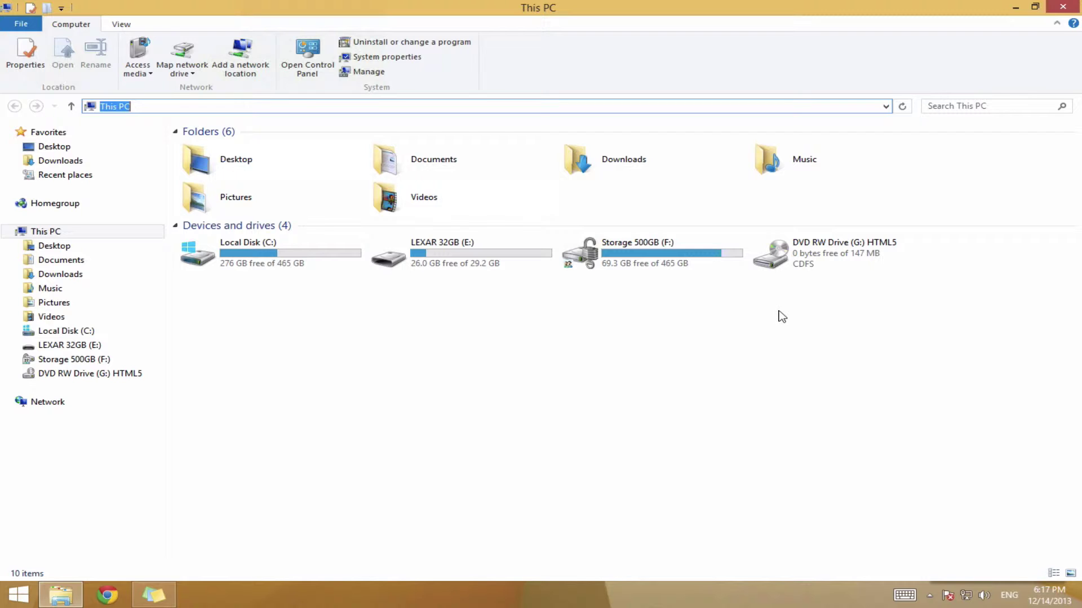
{"action": "type", "text": "C"}
{"action": "type", "text": "on"}
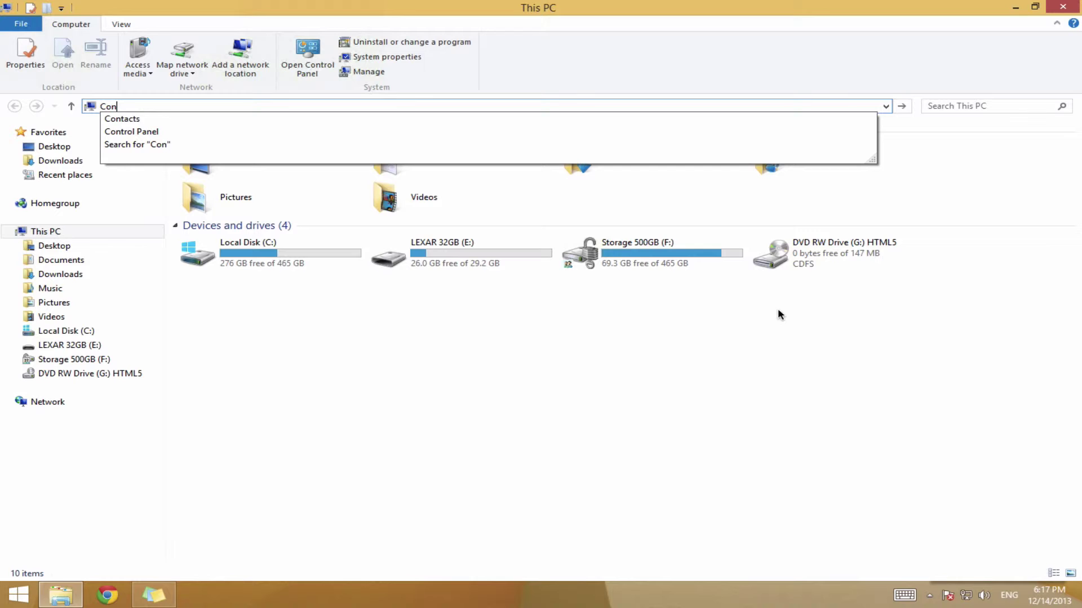
{"action": "key", "text": "Down"}
{"action": "key", "text": "Down"}
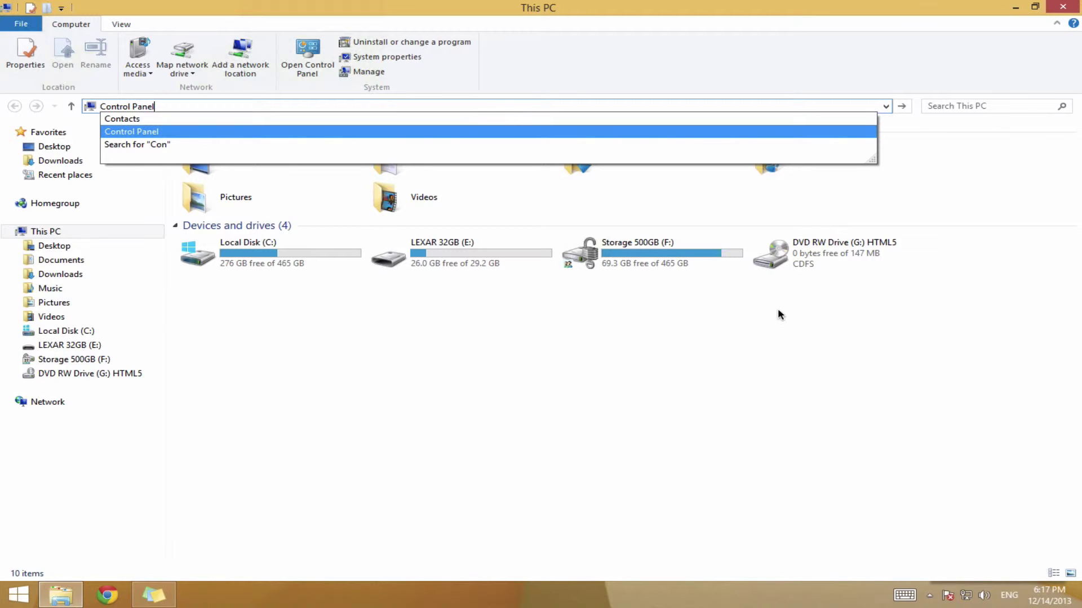
Go to Control Panel and set View by to Large icons
{"action": "key", "text": "Return"}
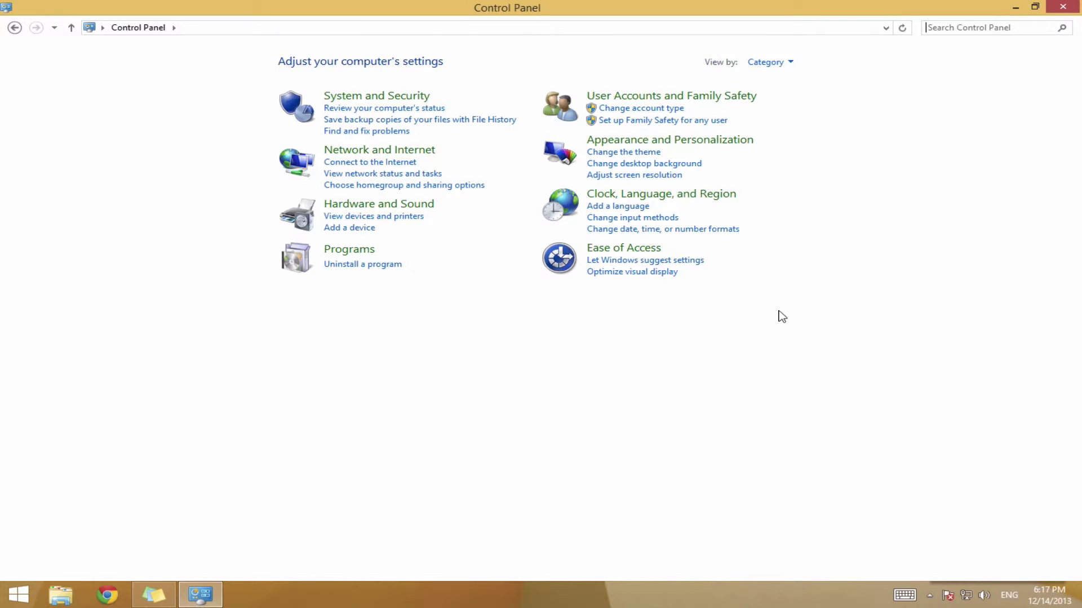
{"action": "left_click", "coordinate": [782, 67]}
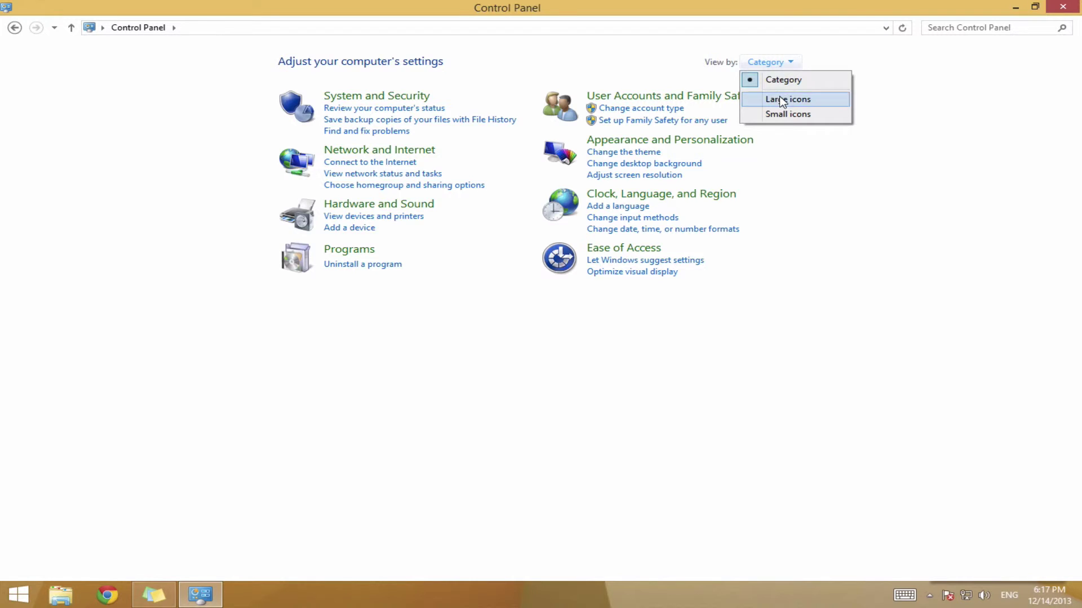
{"action": "left_click", "coordinate": [781, 99]}
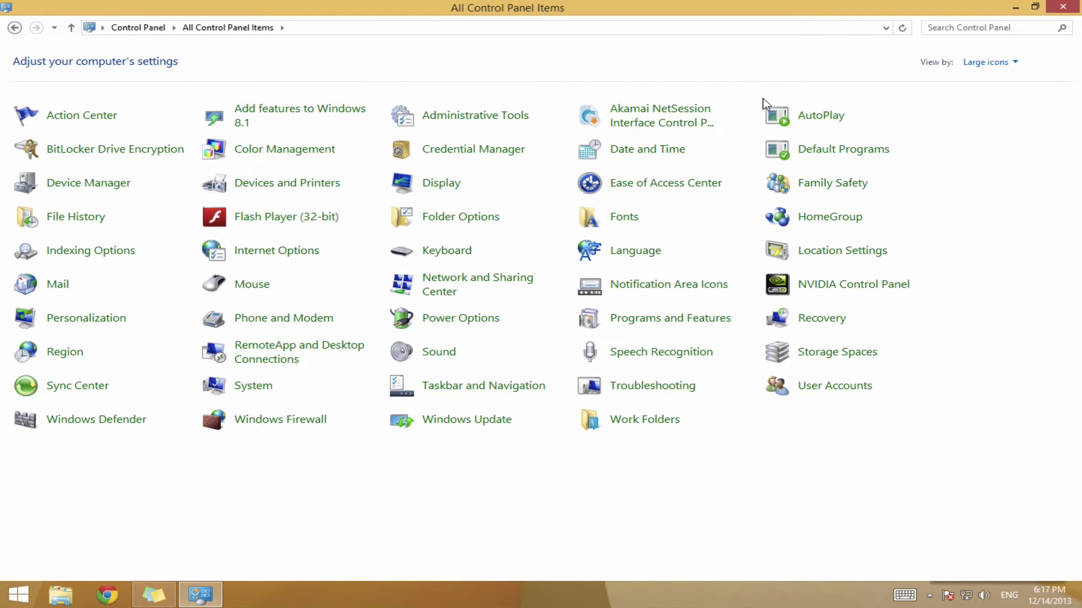
Open System from All Control Panel Items to show the computer name and workgroup
{"action": "left_click", "coordinate": [242, 390]}
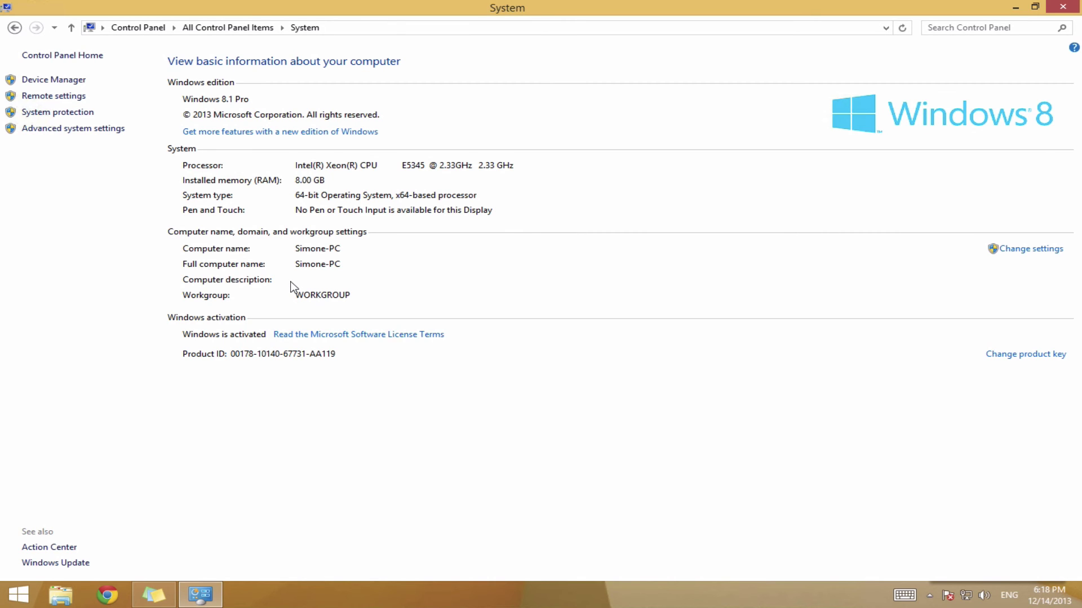
{"action": "mouse_move", "coordinate": [549, 3]}
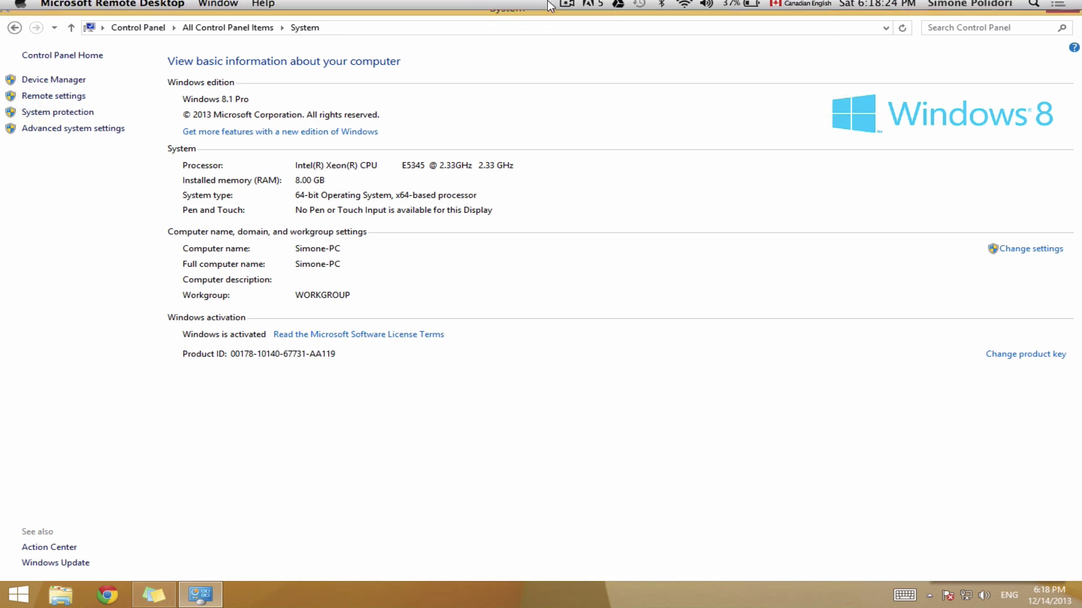
{"action": "left_click", "coordinate": [565, 7]}
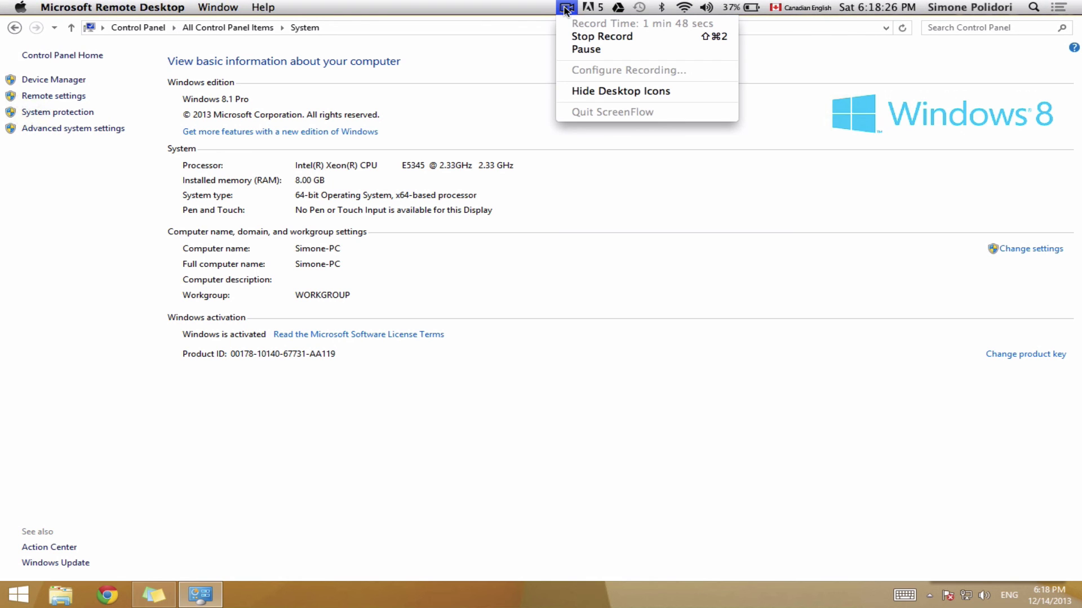